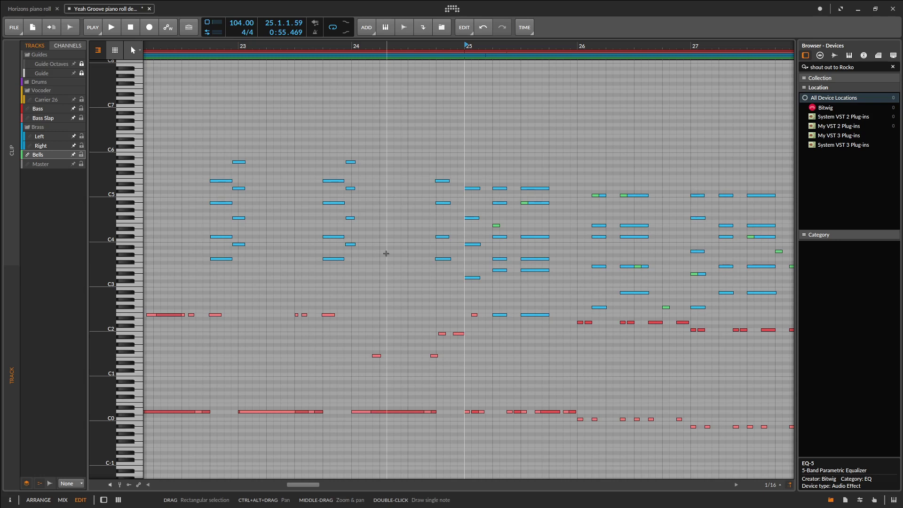
Show the Guide Octaves layer in the note editor and start playback
left_click(74, 65)
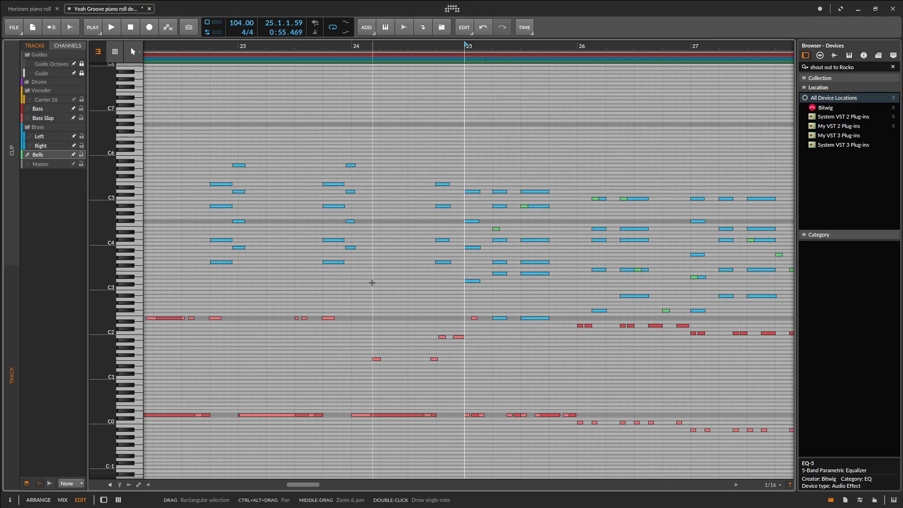
key("space")
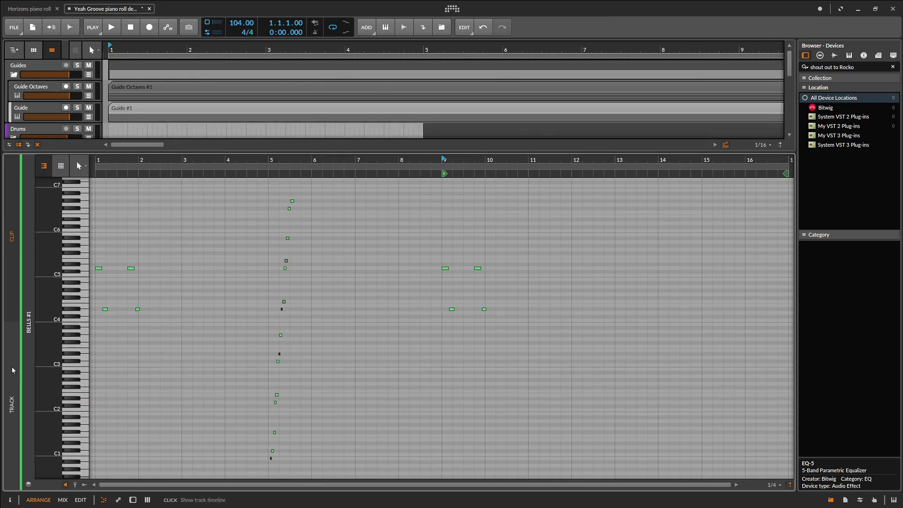
Switch the note editor from the single clip to the whole Bells track timeline and display all of its clips
left_click(15, 341)
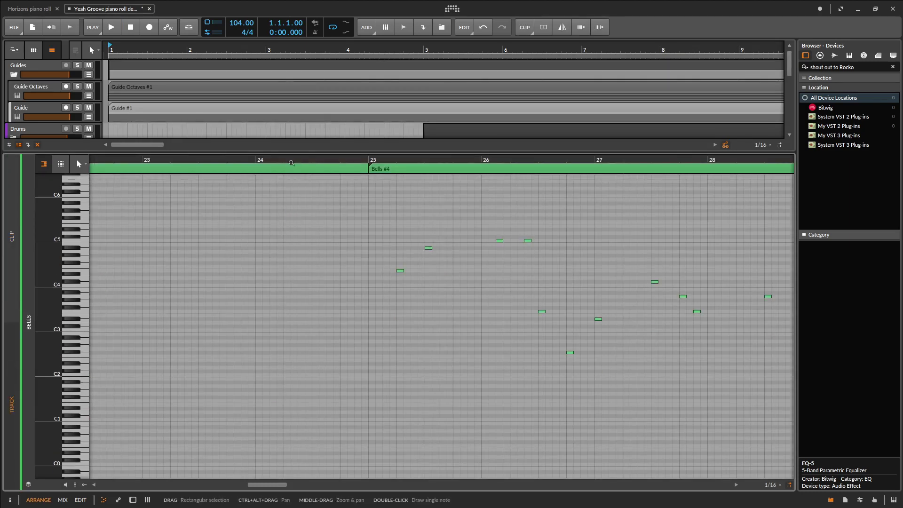
left_click_drag(292, 161, 251, 86)
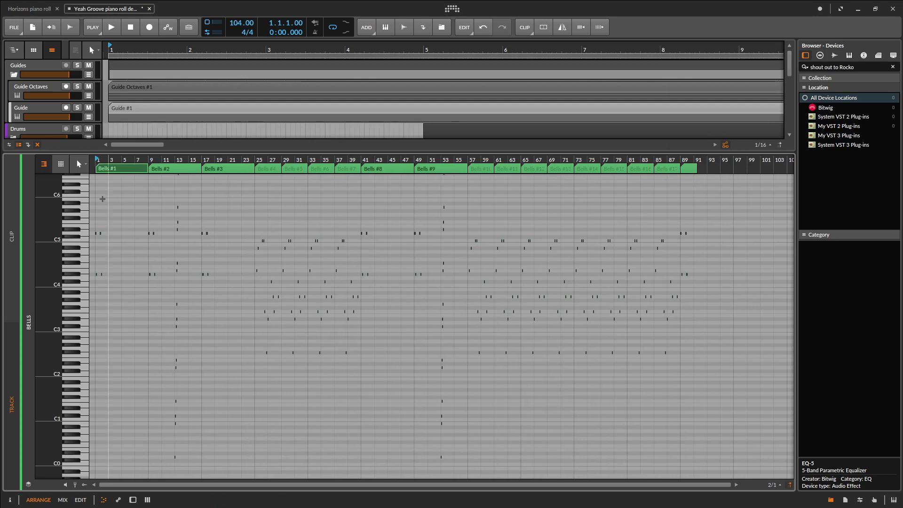
left_click_drag(108, 370, 709, 369)
left_click(709, 369)
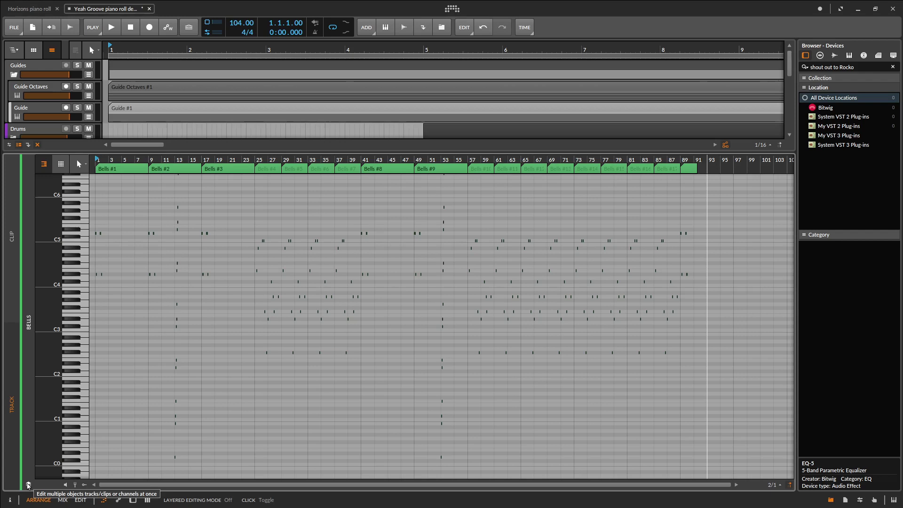
Turn on layered editing and keep the Right, Left, Bass Slap and Bass layers visible alongside Bells
left_click(29, 485)
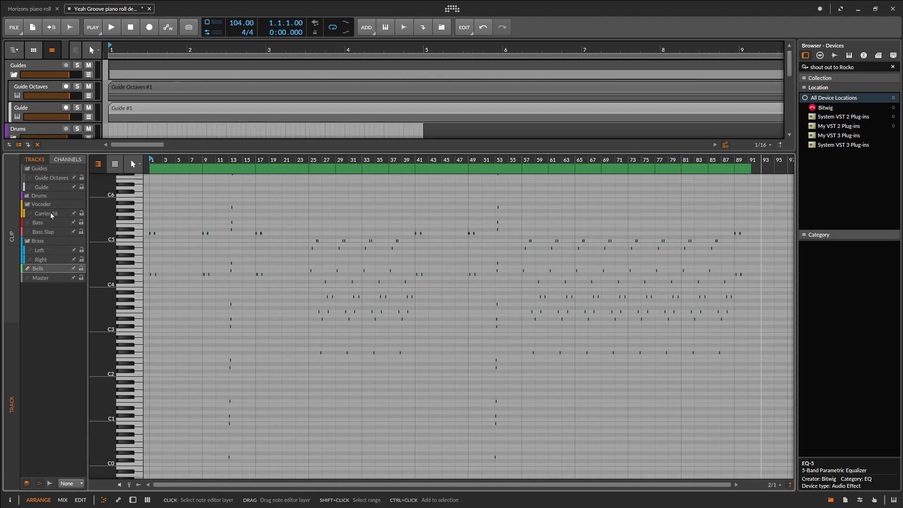
left_click(74, 259)
left_click(74, 250)
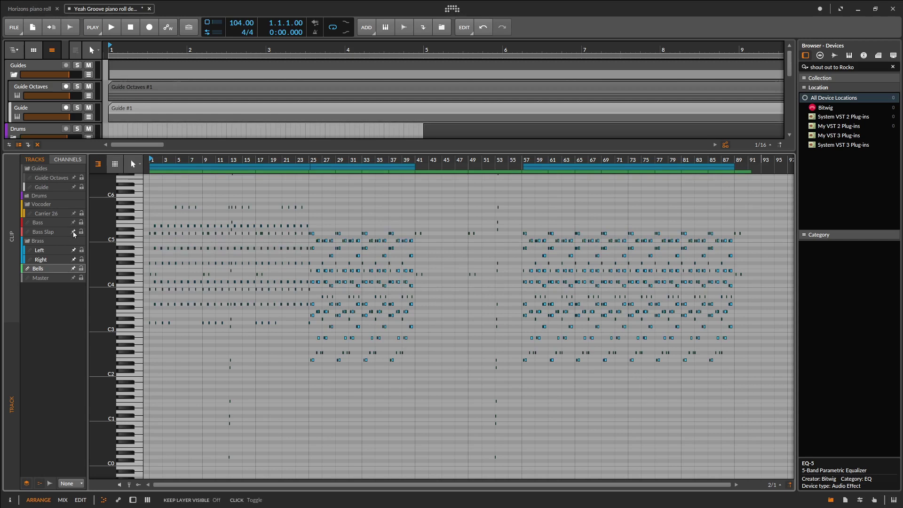
left_click(73, 232)
left_click(74, 222)
left_click_drag(365, 161, 375, 246)
scroll(339, 335, "down", 2)
scroll(340, 336, "up", 1)
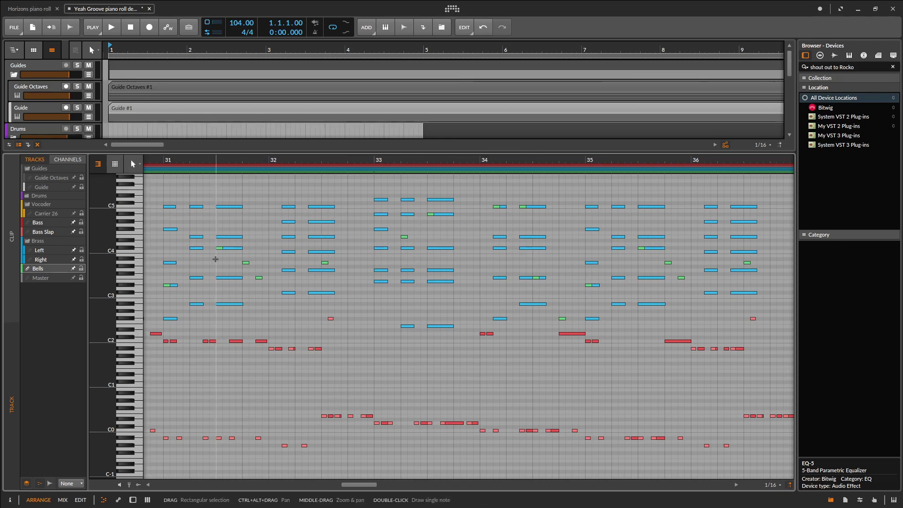
Select the Guides group, its Guide Octaves and Guide tracks, and the Guide Octaves clip in the arranger
left_click(38, 66)
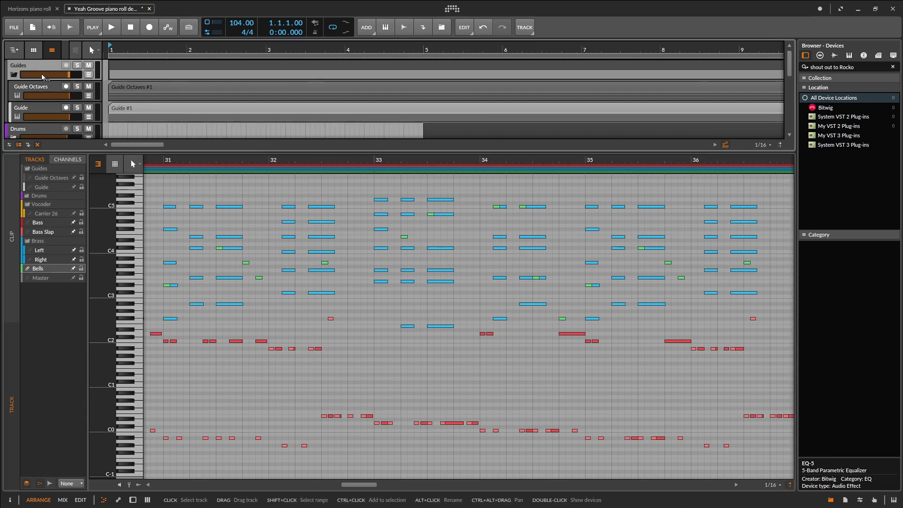
left_click(46, 88)
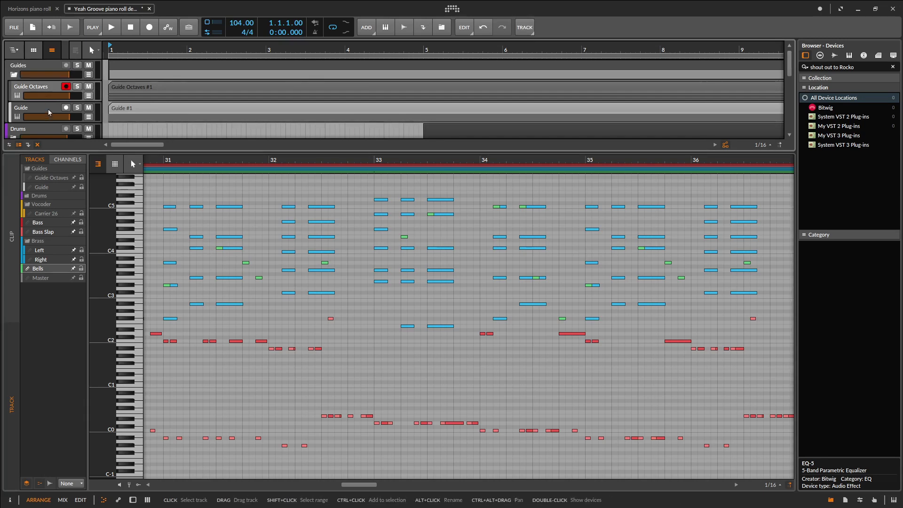
left_click(49, 110)
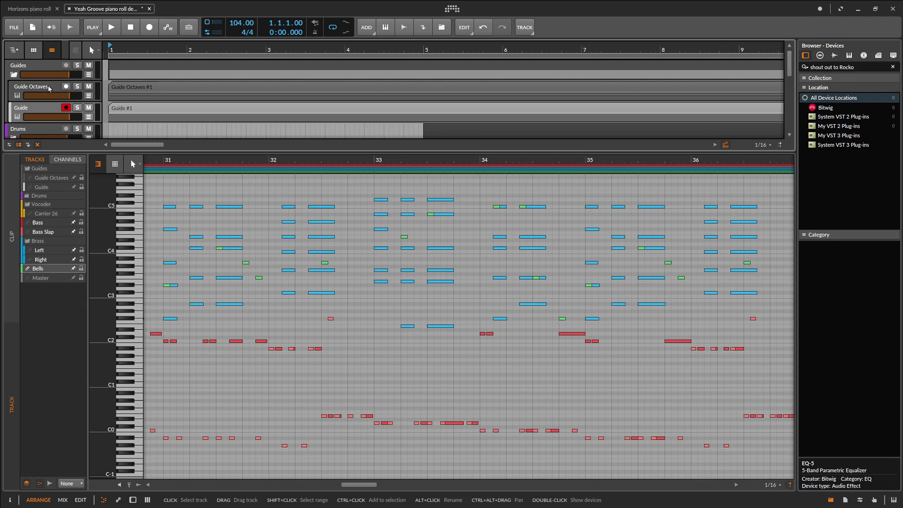
left_click(49, 88)
left_click(161, 88)
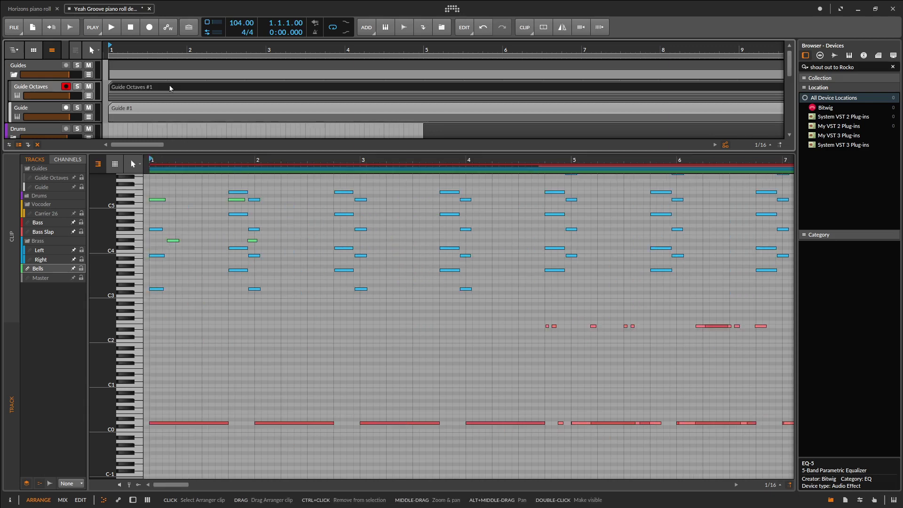
Enlarge the arranger area and display the full length of the guide clips and the song
left_click_drag(212, 151, 216, 409)
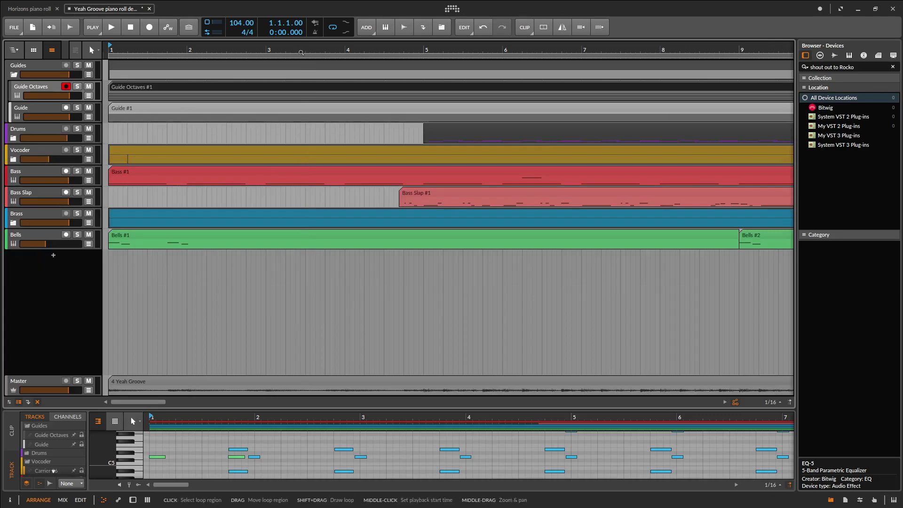
left_click_drag(300, 48, 378, 135)
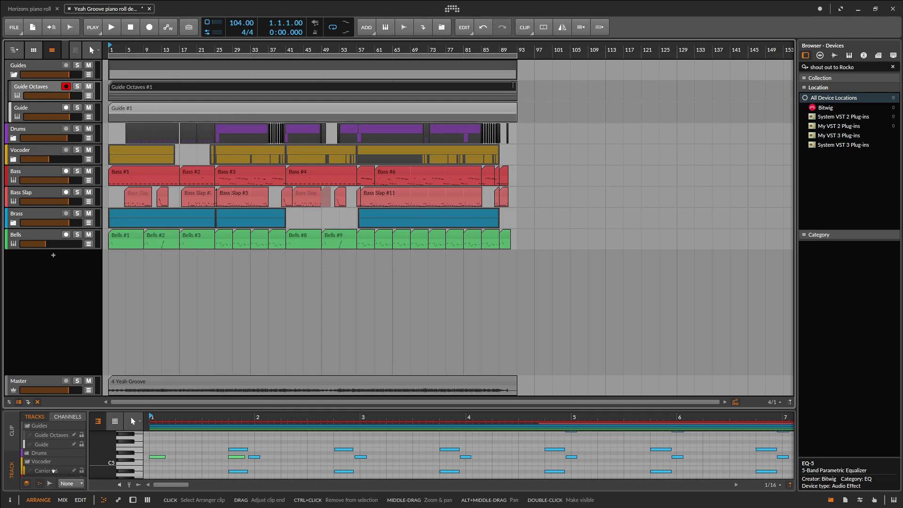
mouse_move(514, 86)
left_mouse_down()
mouse_move(781, 84)
mouse_move(509, 91)
left_mouse_up()
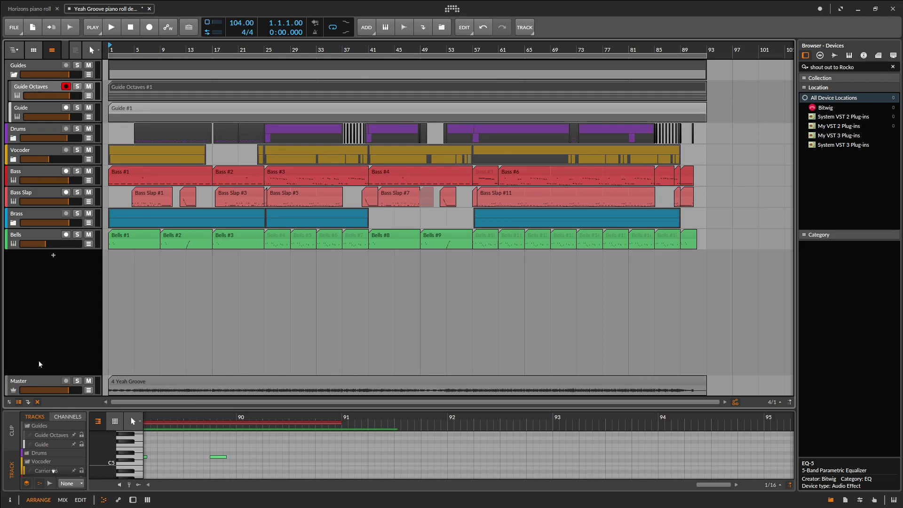
Show the inspector and review the settings of the Guide Octaves and Guide tracks and the Guide Octaves clip
left_click(10, 499)
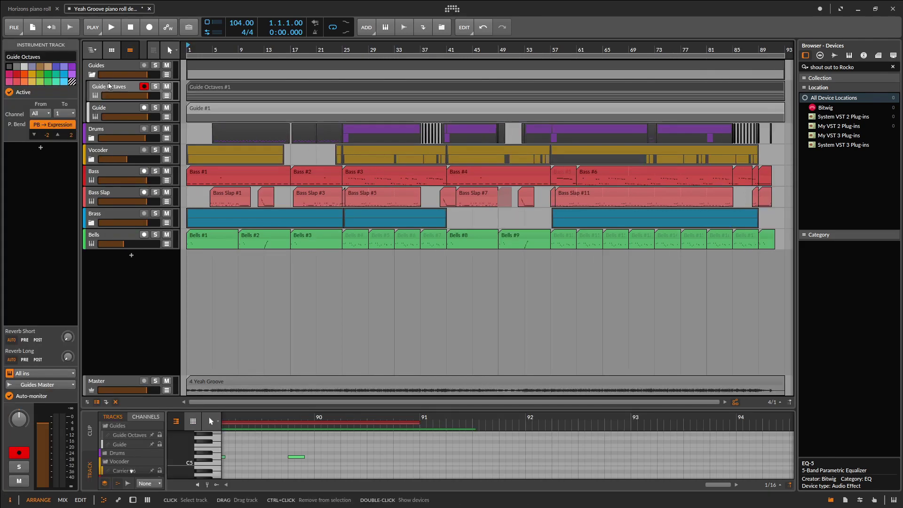
left_click(110, 90)
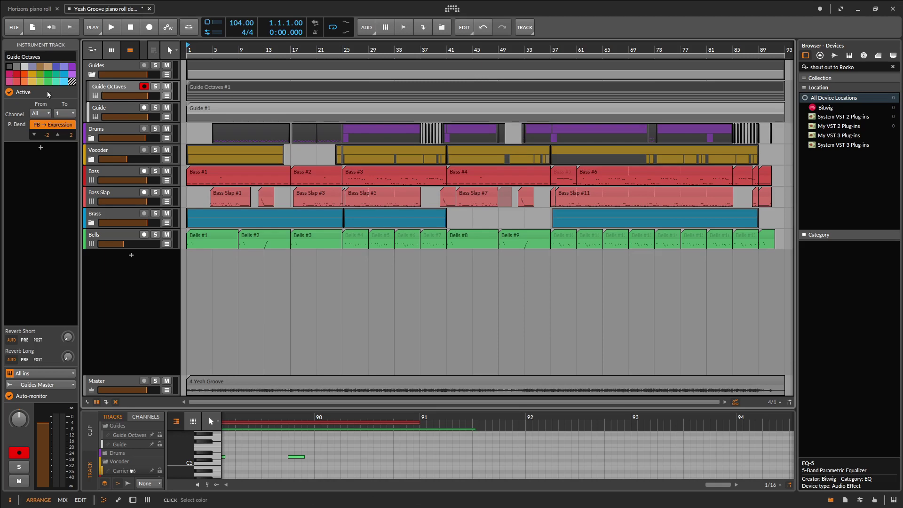
left_click(112, 109)
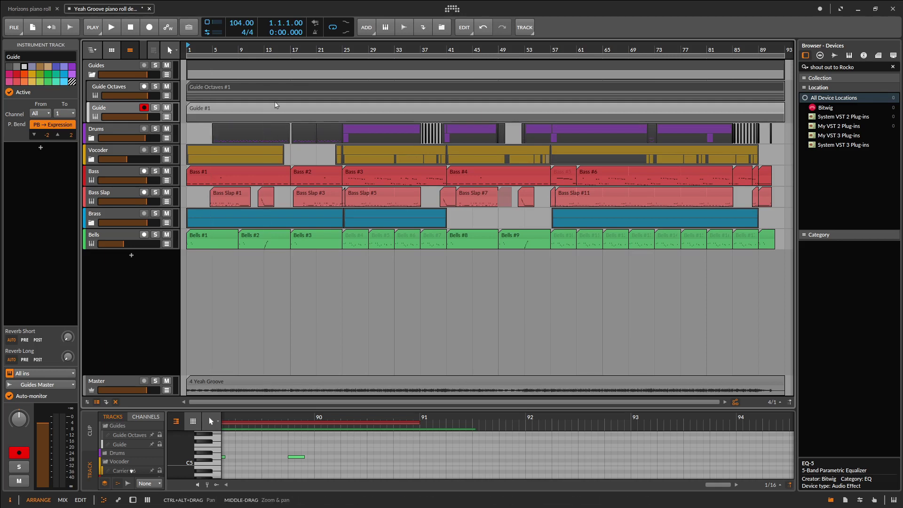
left_click(255, 87)
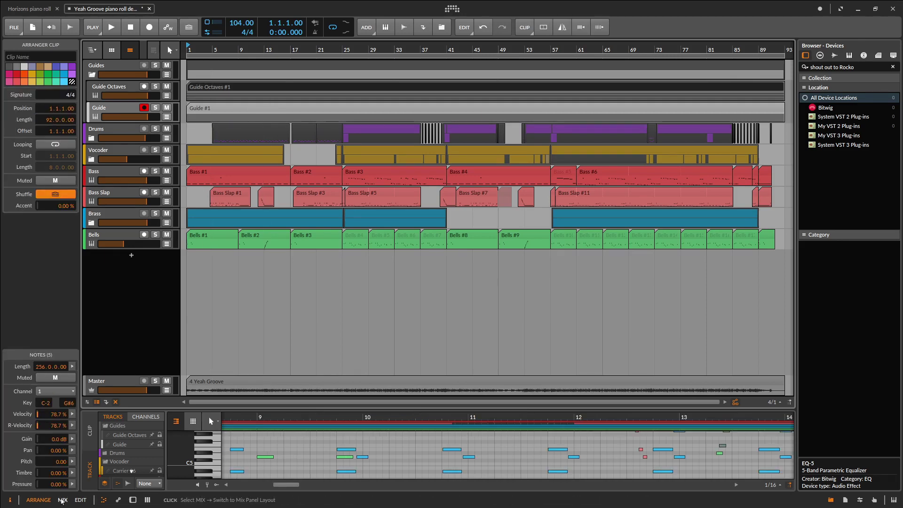
In the Edit view, hide the brass and bass layers and make the Guide Octaves layer visible and editable
left_click(80, 500)
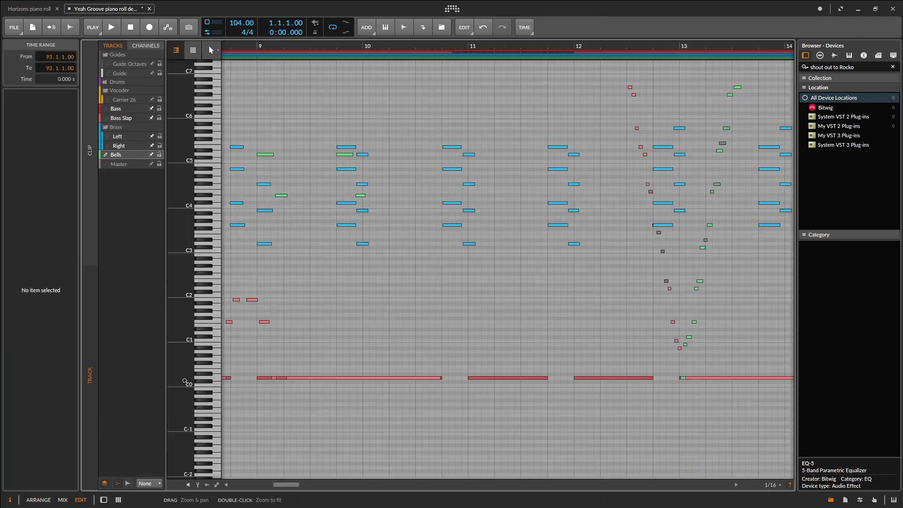
left_click(151, 145)
left_click(152, 136)
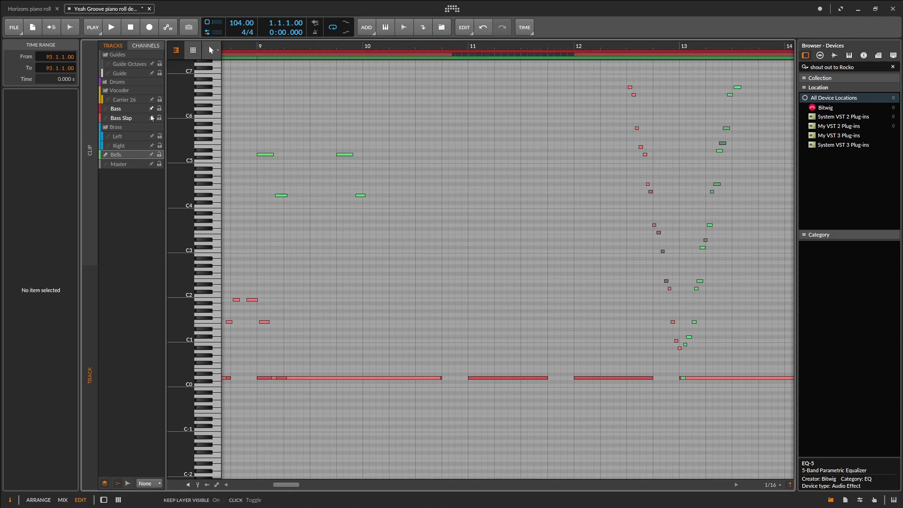
left_click(151, 118)
left_click(151, 109)
left_click(152, 64)
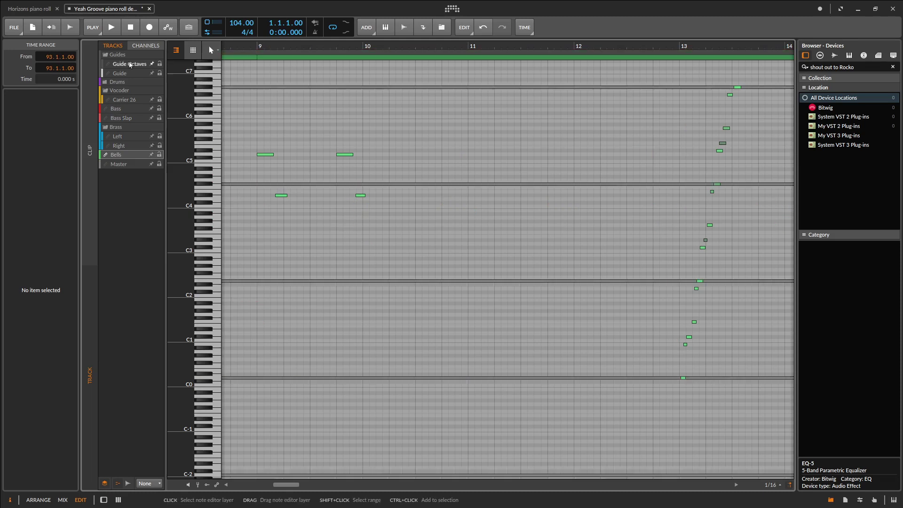
left_click(132, 65)
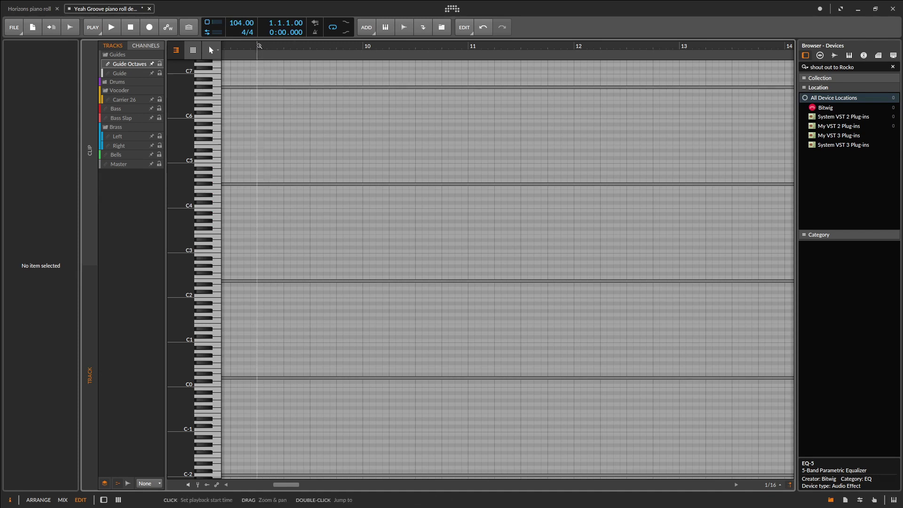
left_click_drag(258, 47, 383, 46)
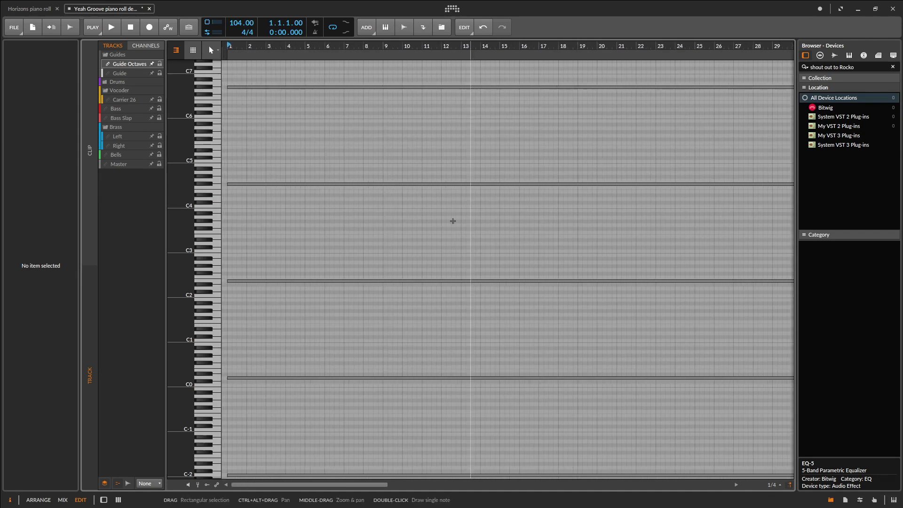
Copy the C-2 guide note to F-1 starting at bar 3 and delete the copy
left_click(431, 217)
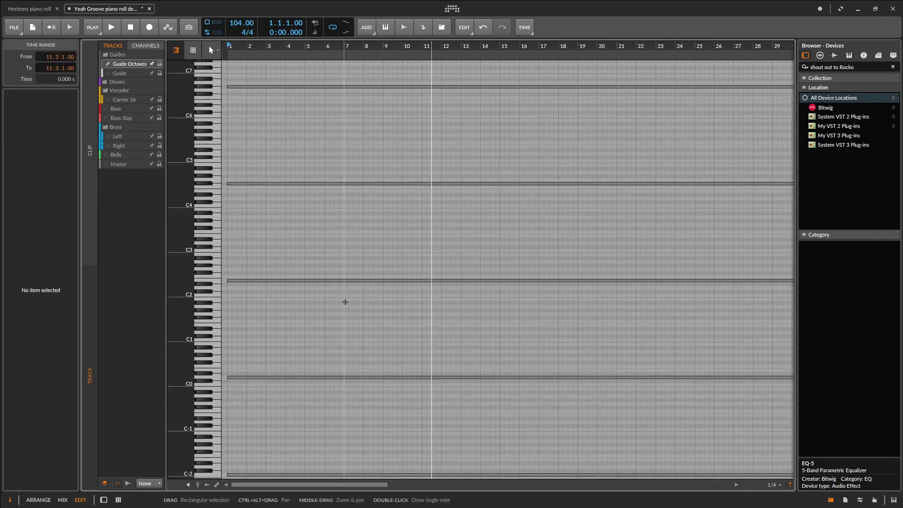
left_click(267, 475)
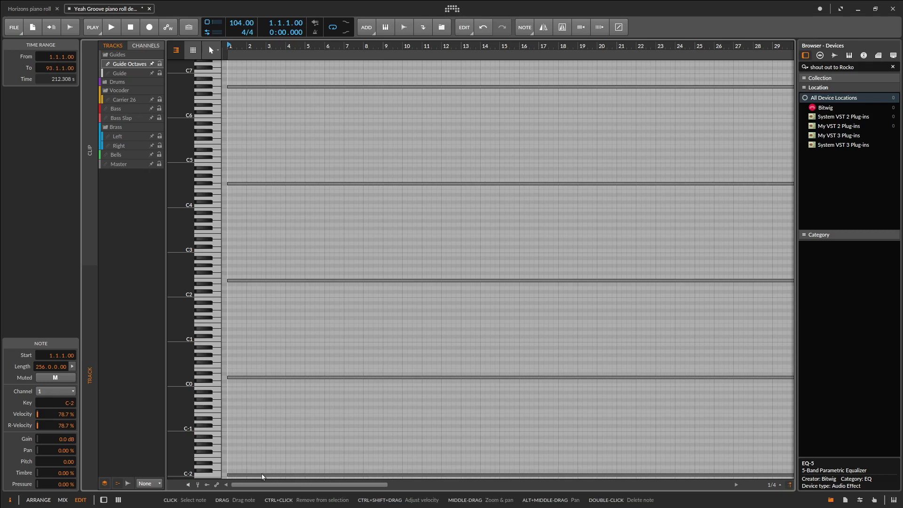
left_click_drag(262, 477, 311, 415)
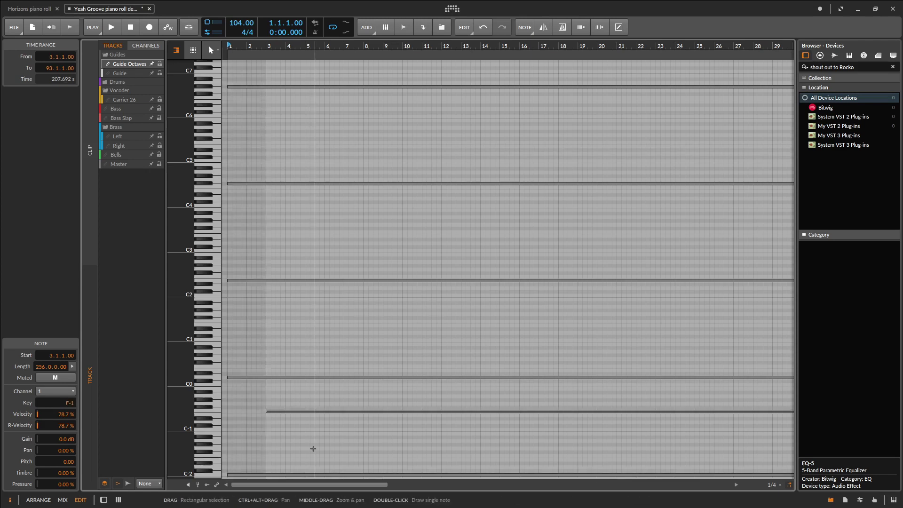
double_click(313, 411)
Lock the Guide Octaves layer and try to select its notes with a rectangular selection
scroll(306, 380, "up", 2)
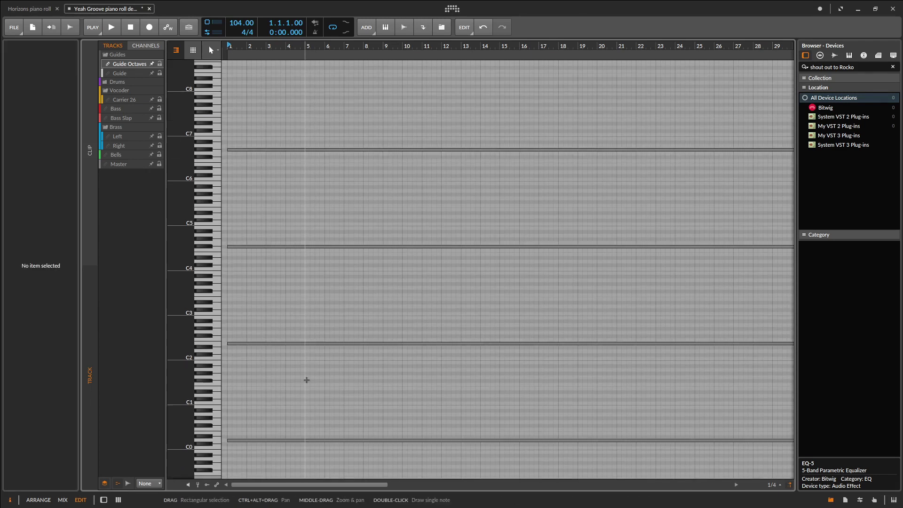
scroll(305, 256, "down", 2)
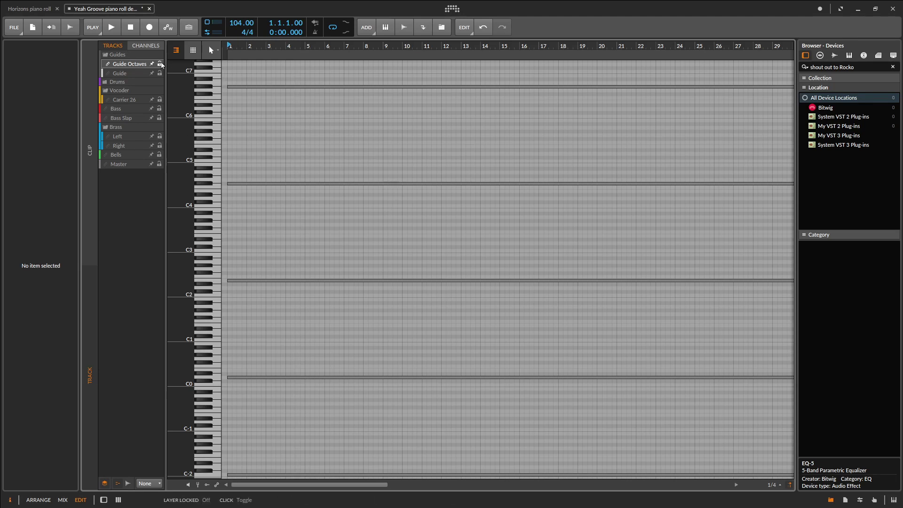
left_click(160, 64)
left_click_drag(272, 80, 343, 203)
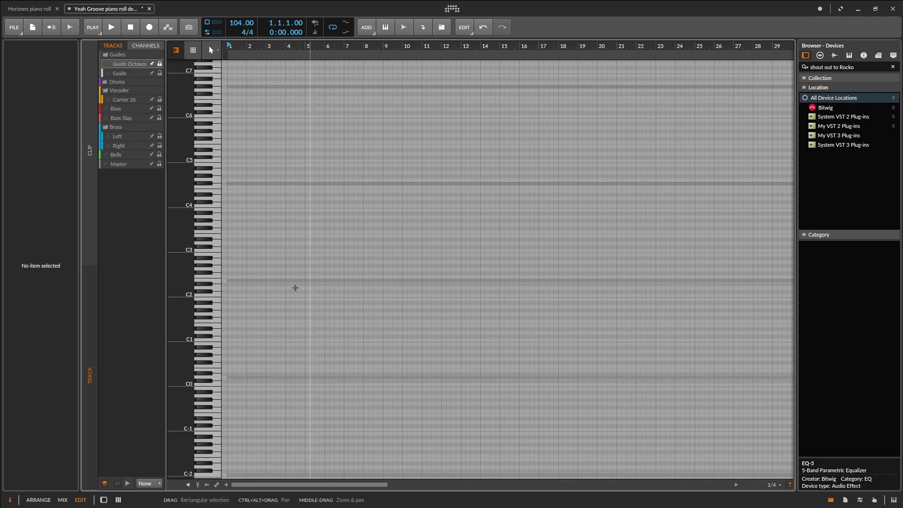
Keep the Guide layer visible, make it the editable layer, and select individual guide notes around D#4
left_click(129, 75)
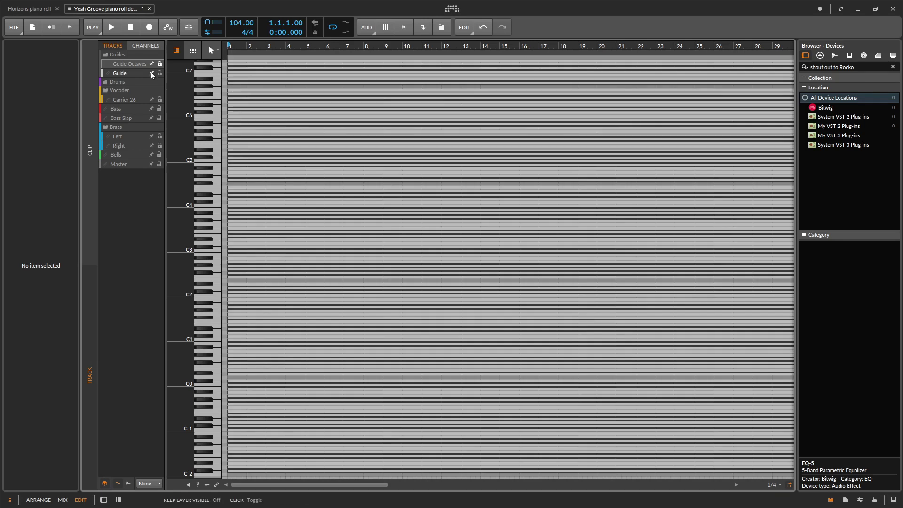
left_click(127, 72)
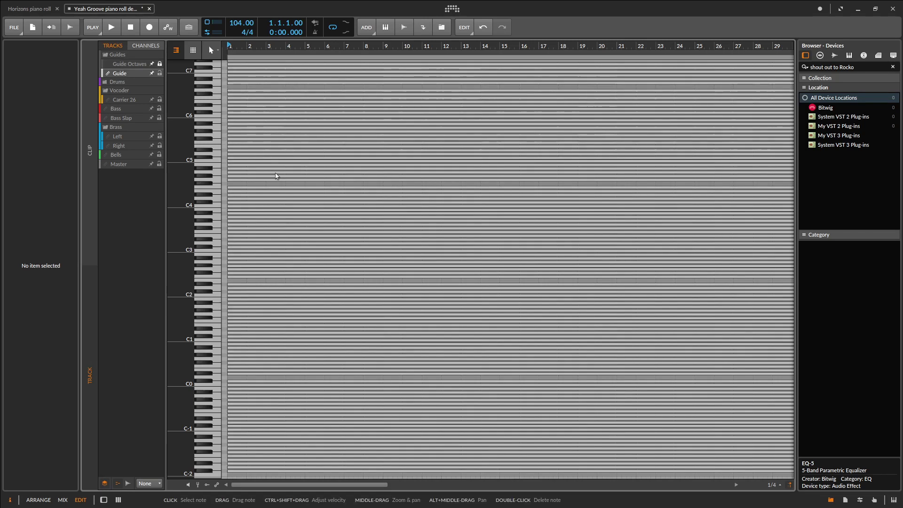
left_click(291, 190)
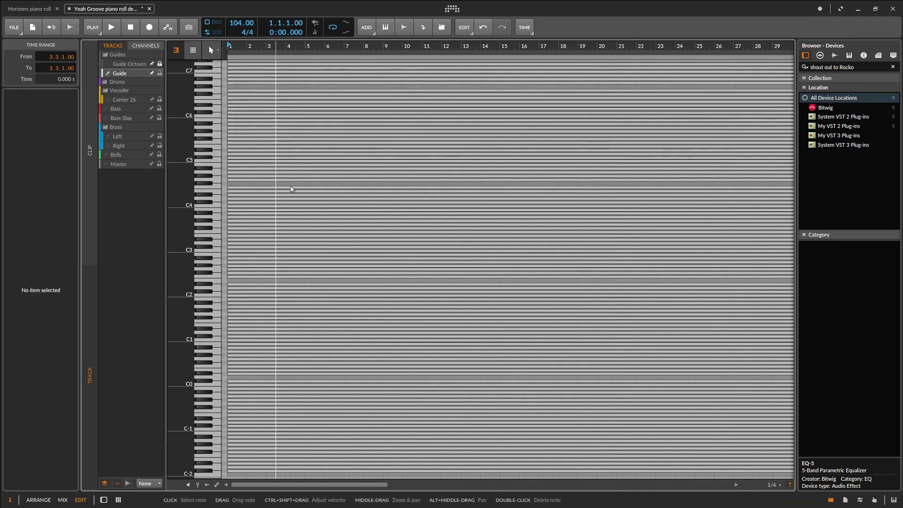
left_click(291, 191)
left_click(290, 196)
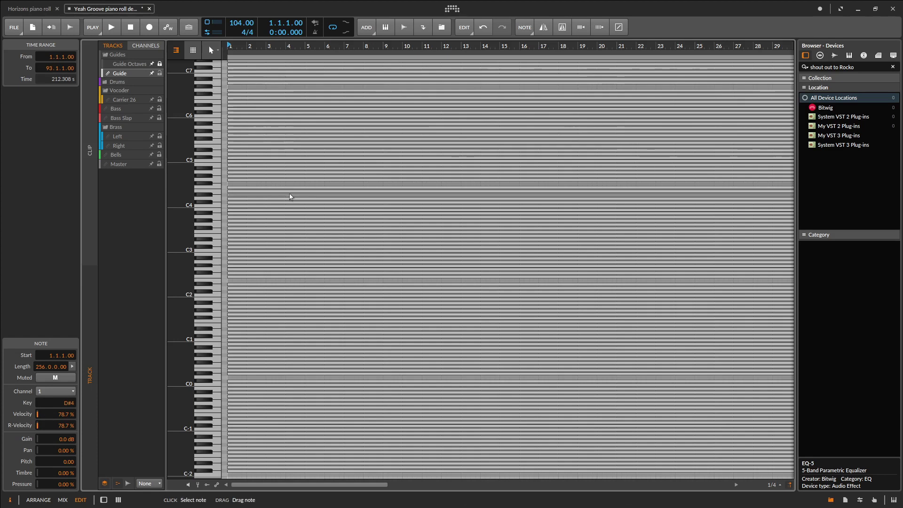
left_click(291, 184)
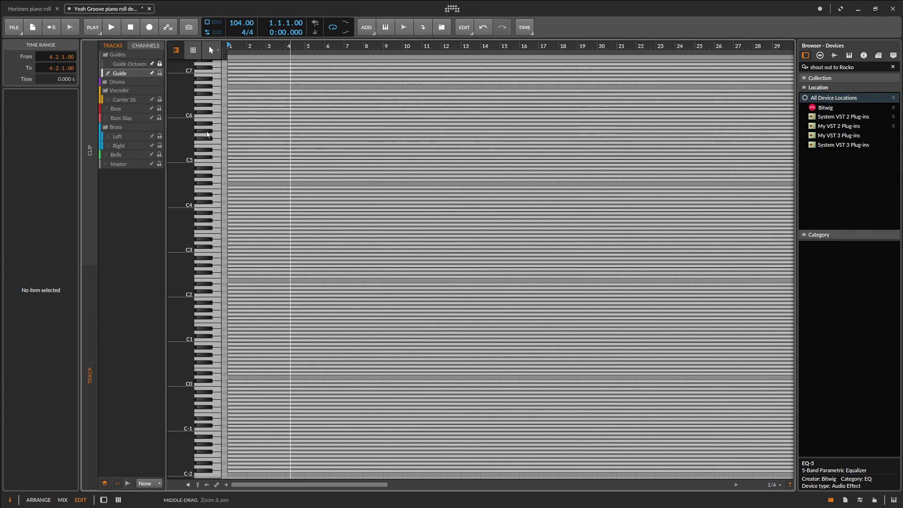
Lock the Guide layer and try to select its notes with rectangular selections in the note area
left_click(153, 74)
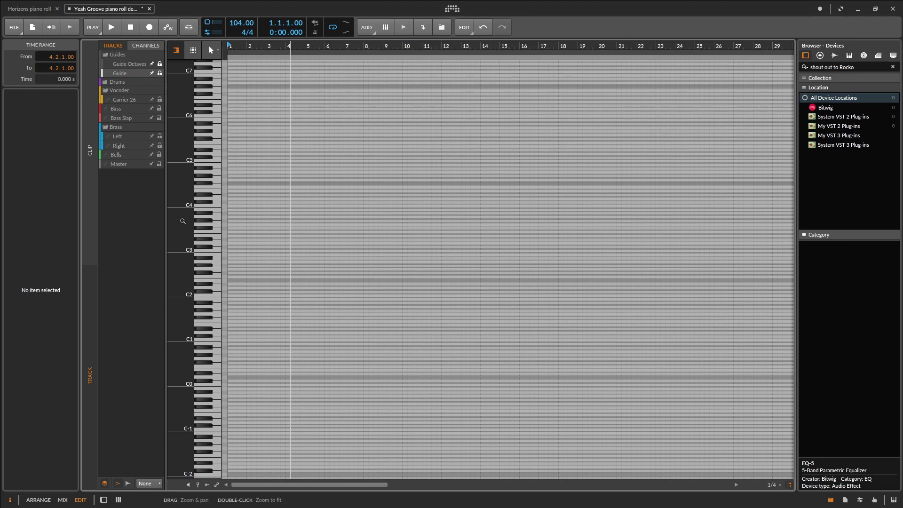
left_click_drag(182, 220, 189, 197)
left_click_drag(254, 201, 399, 363)
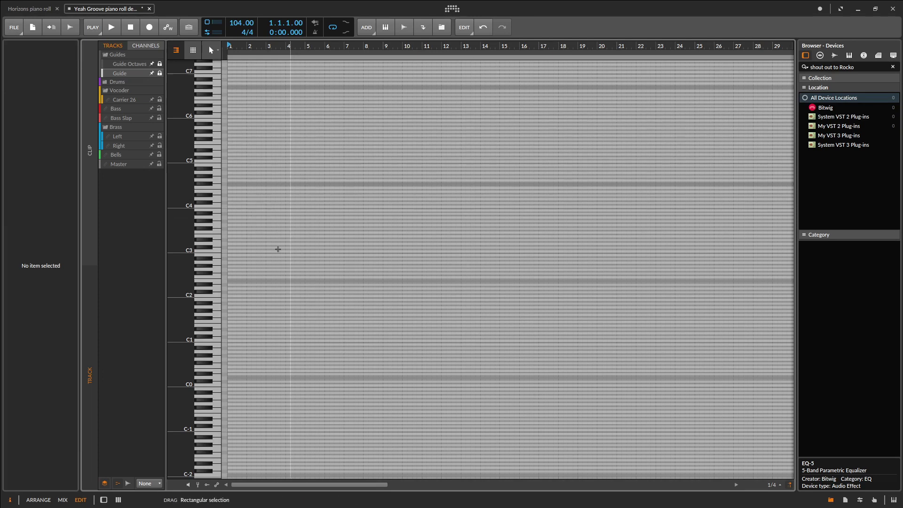
left_click_drag(294, 232, 390, 324)
Make the Bells layer editable, select its notes around bars 9 and 10 with rectangular selections, and clear the selection
left_click(139, 157)
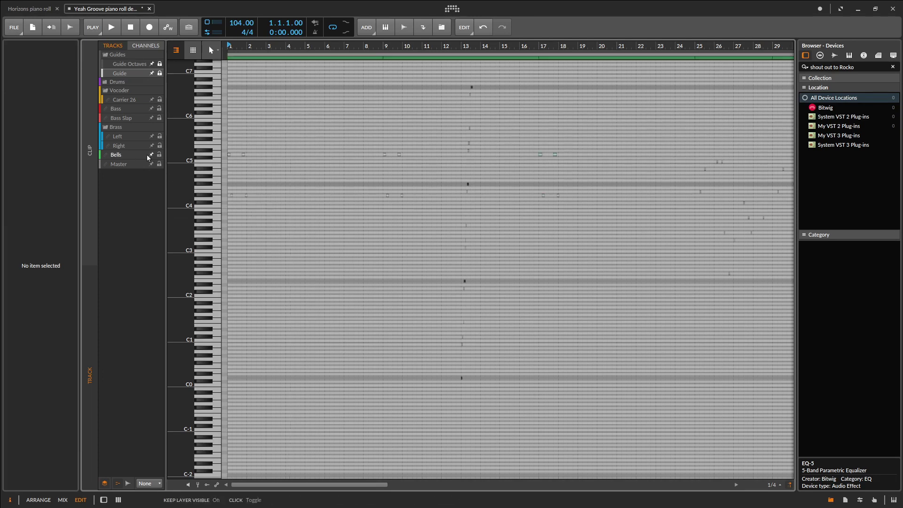
left_click_drag(391, 46, 370, 160)
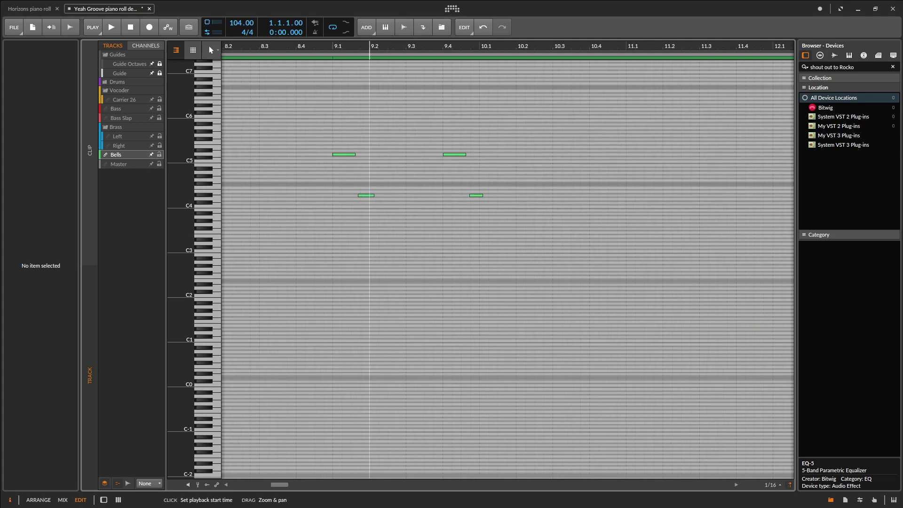
left_click_drag(312, 137, 369, 204)
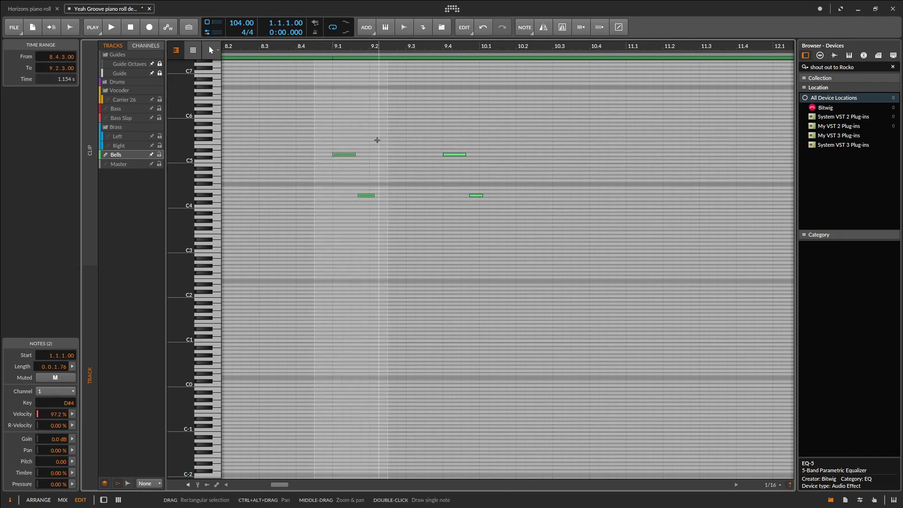
left_click_drag(440, 115, 479, 169)
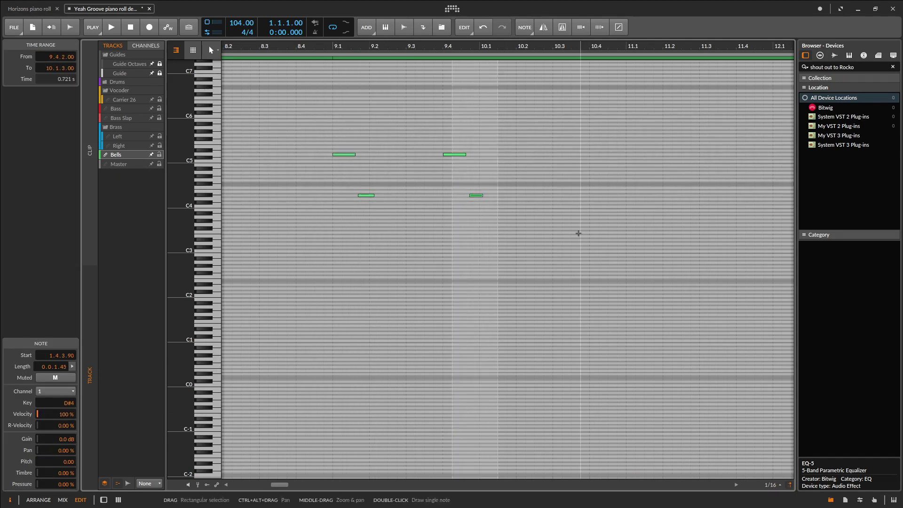
left_click(579, 234)
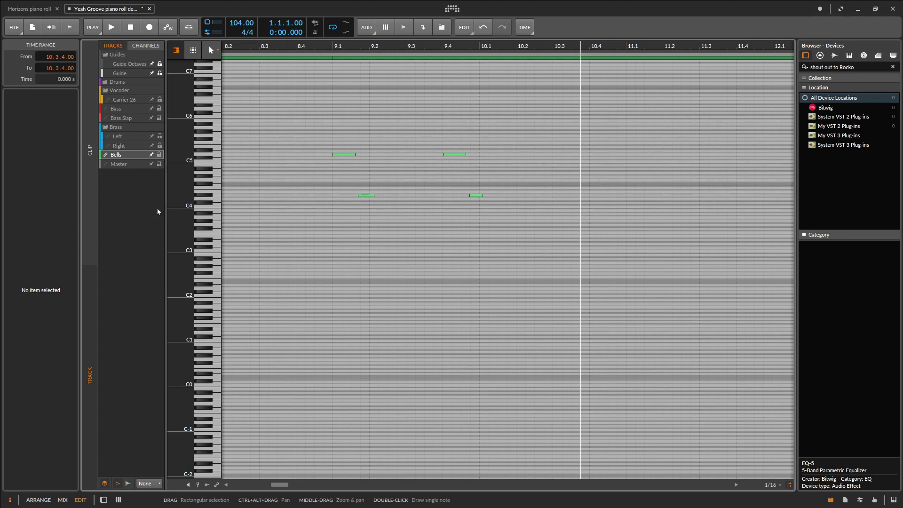
left_click(506, 274)
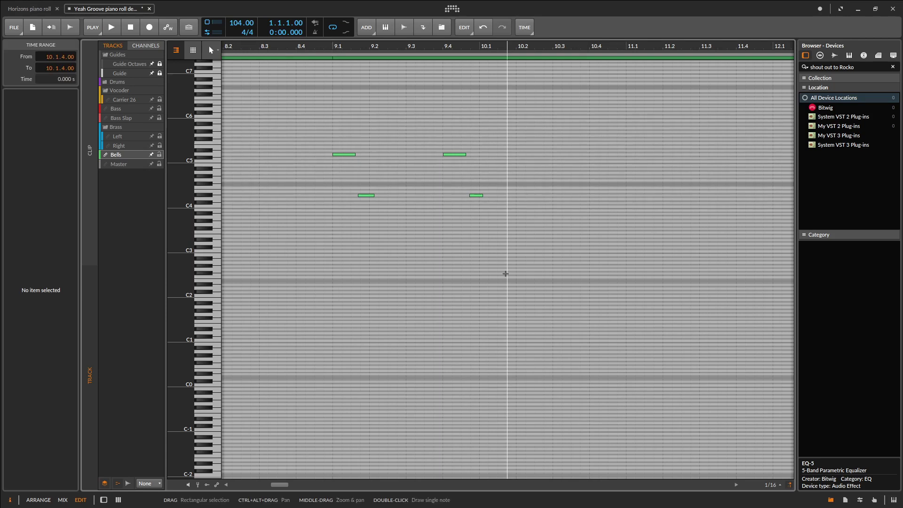